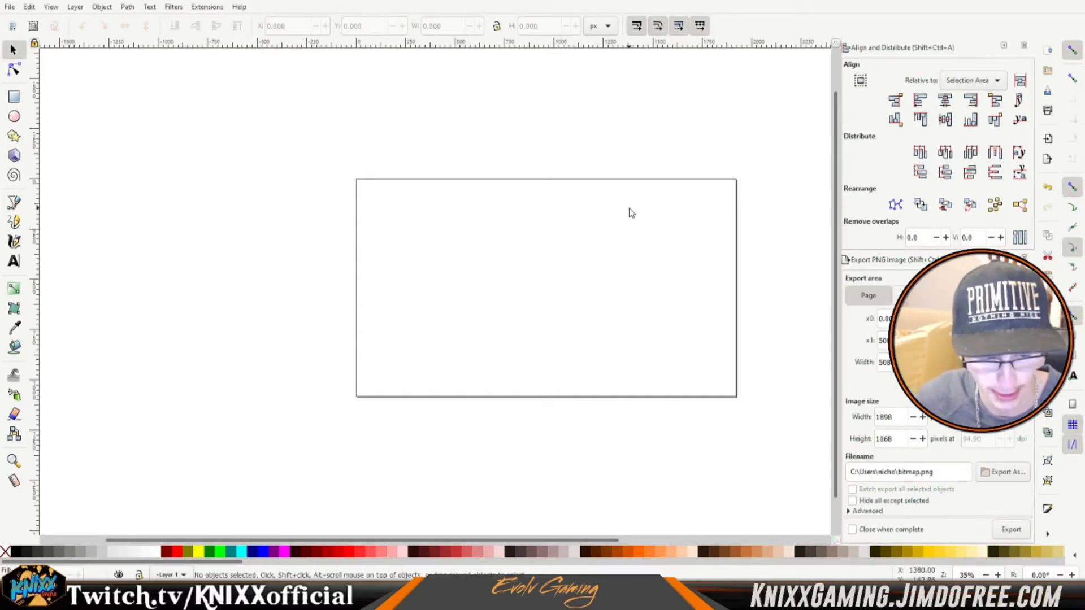
- Turn off snapping for the document
{"action": "key", "text": "plus"}
{"action": "key", "text": "plus"}
{"action": "key", "text": "minus"}
{"action": "scroll", "coordinate": [605, 223], "scroll_direction": "down", "scroll_amount": 6}
{"action": "scroll", "coordinate": [605, 222], "scroll_direction": "up", "scroll_amount": 4}
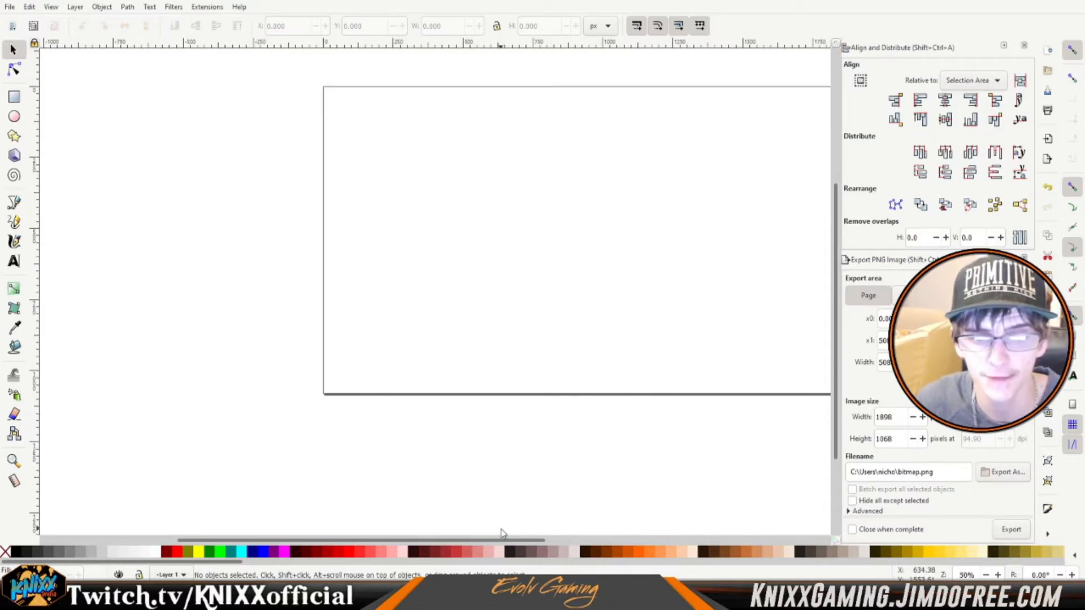
{"action": "left_click_drag", "start_coordinate": [496, 540], "coordinate": [537, 540]}
{"action": "scroll", "coordinate": [537, 385], "scroll_direction": "up", "scroll_amount": 2}
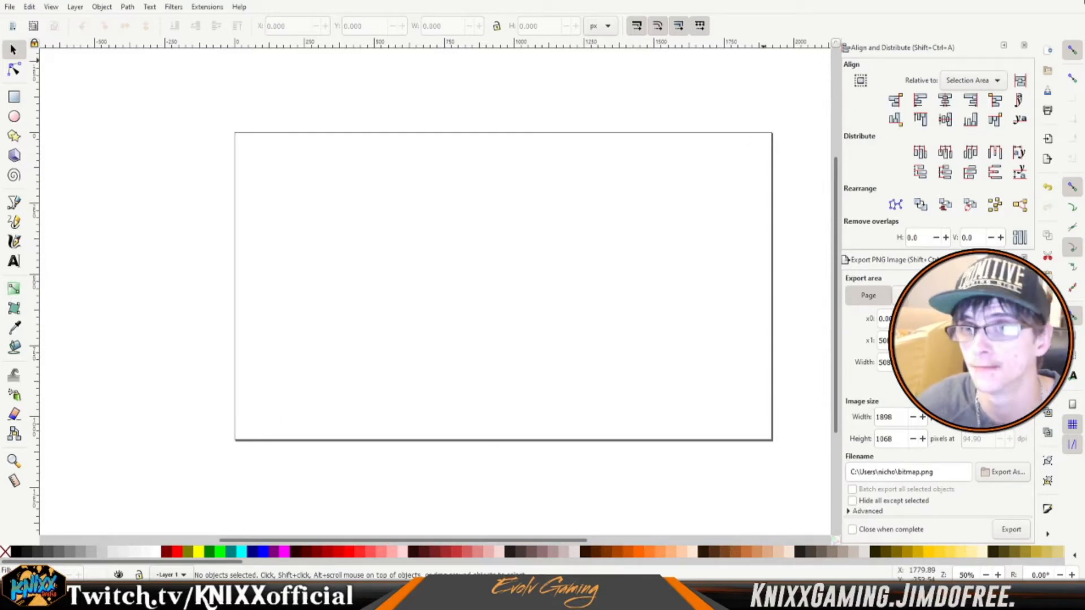
{"action": "left_click", "coordinate": [1072, 50]}
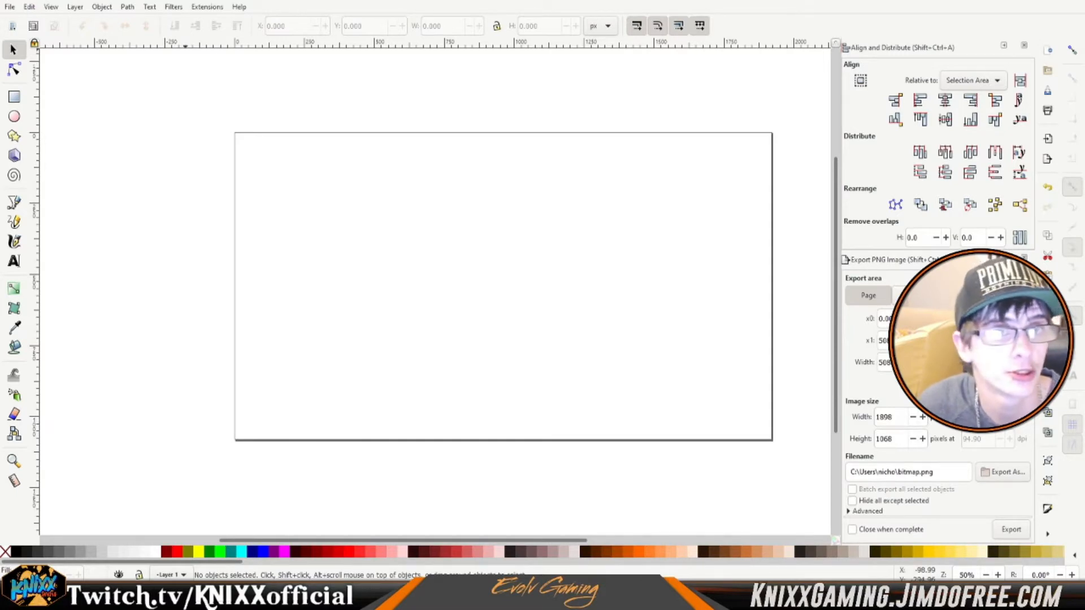
- Import the dark background image with orange shards and stretch it over the page to about 1942 × 1098 px
{"action": "left_click", "coordinate": [11, 7]}
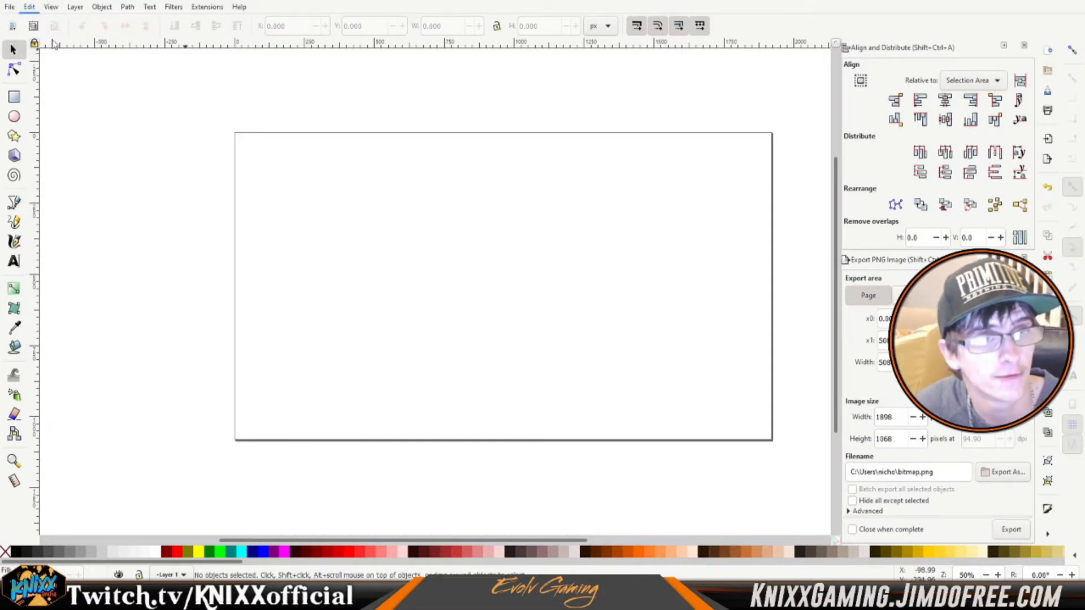
{"action": "left_click", "coordinate": [47, 146]}
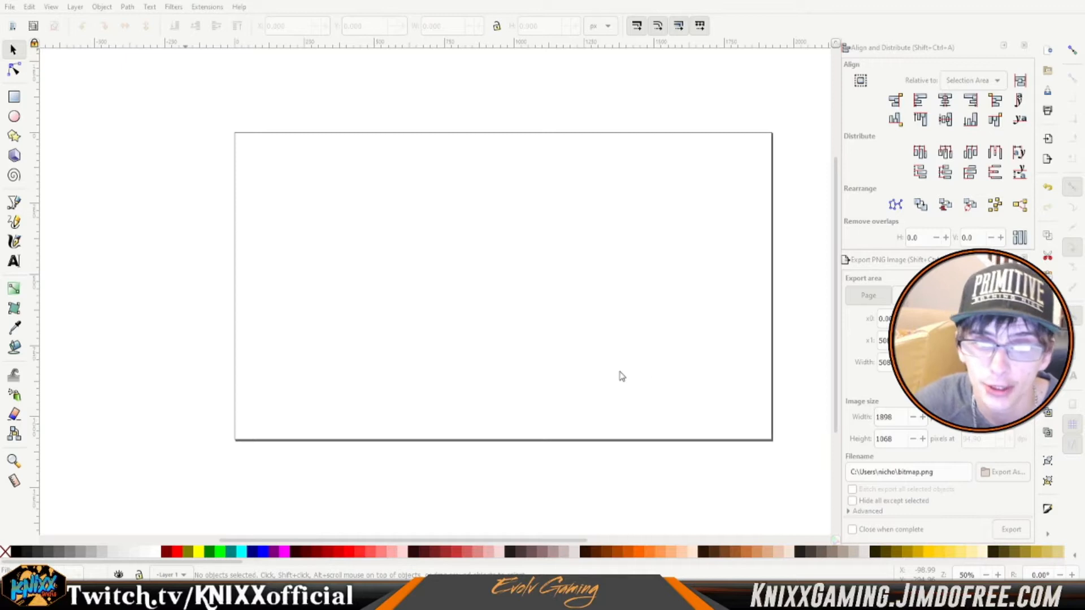
{"action": "key", "text": "ctrl+v"}
{"action": "left_click_drag", "start_coordinate": [423, 240], "coordinate": [619, 276]}
{"action": "left_click_drag", "start_coordinate": [769, 286], "coordinate": [778, 293]}
{"action": "left_click_drag", "start_coordinate": [507, 134], "coordinate": [507, 130]}
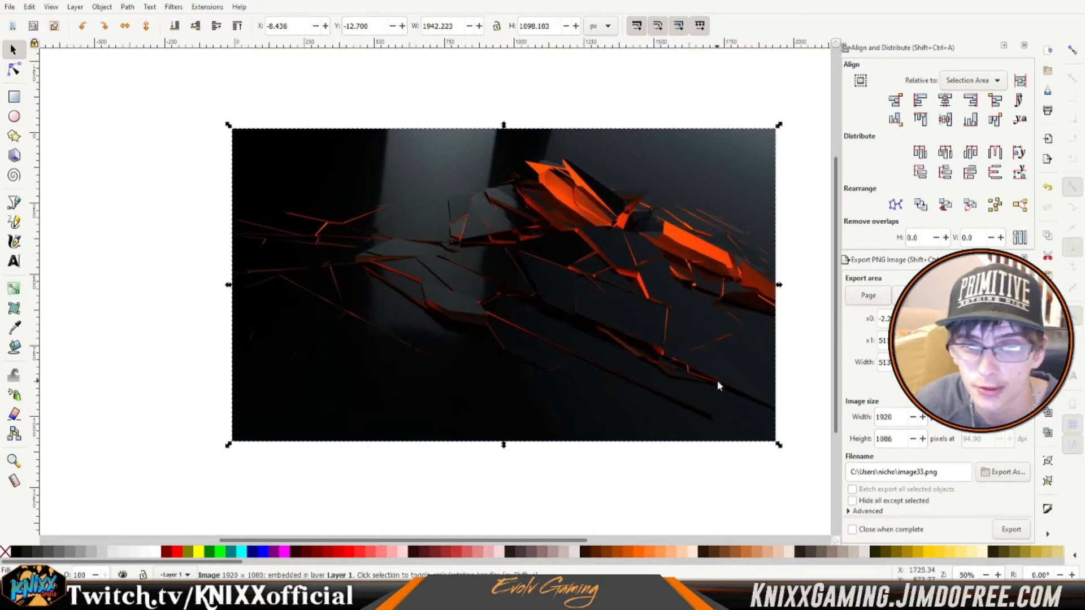
- Refit the background image to the page edges at about 1926 × 1086 px, starting near the page's upper-left corner
{"action": "left_click_drag", "start_coordinate": [579, 277], "coordinate": [571, 309]}
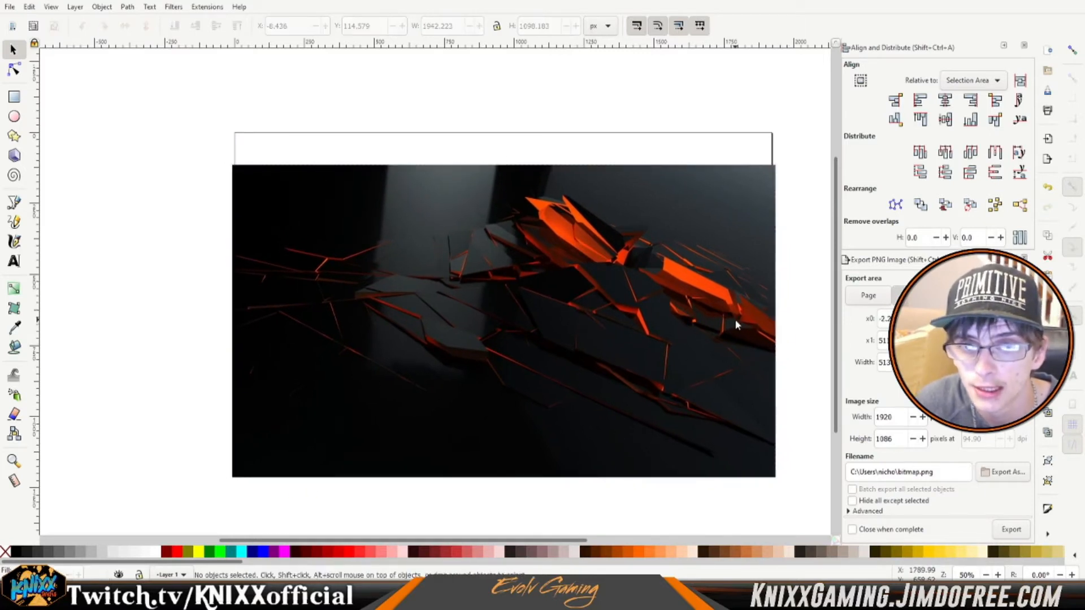
{"action": "left_click_drag", "start_coordinate": [778, 322], "coordinate": [773, 324]}
{"action": "left_click_drag", "start_coordinate": [229, 322], "coordinate": [231, 320]}
{"action": "left_click_drag", "start_coordinate": [503, 313], "coordinate": [506, 283]}
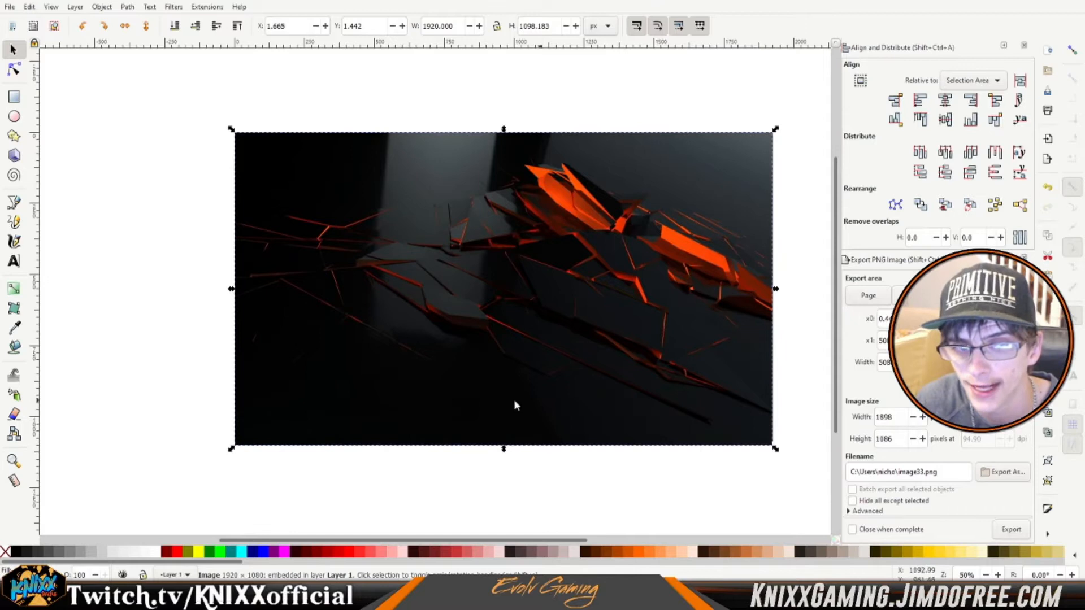
{"action": "left_click_drag", "start_coordinate": [502, 450], "coordinate": [509, 449]}
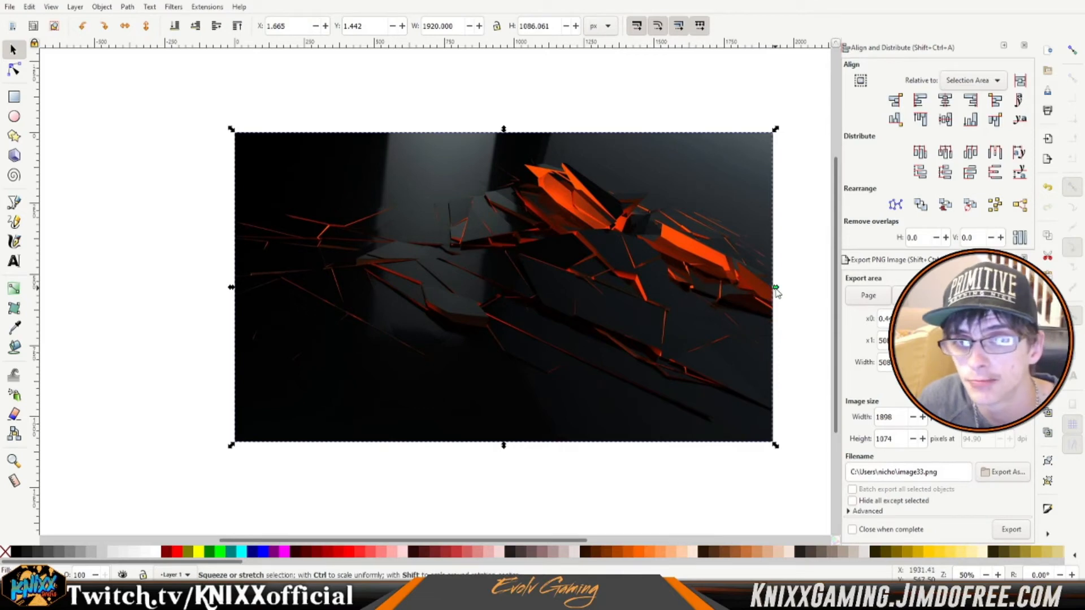
{"action": "left_click_drag", "start_coordinate": [775, 289], "coordinate": [778, 293]}
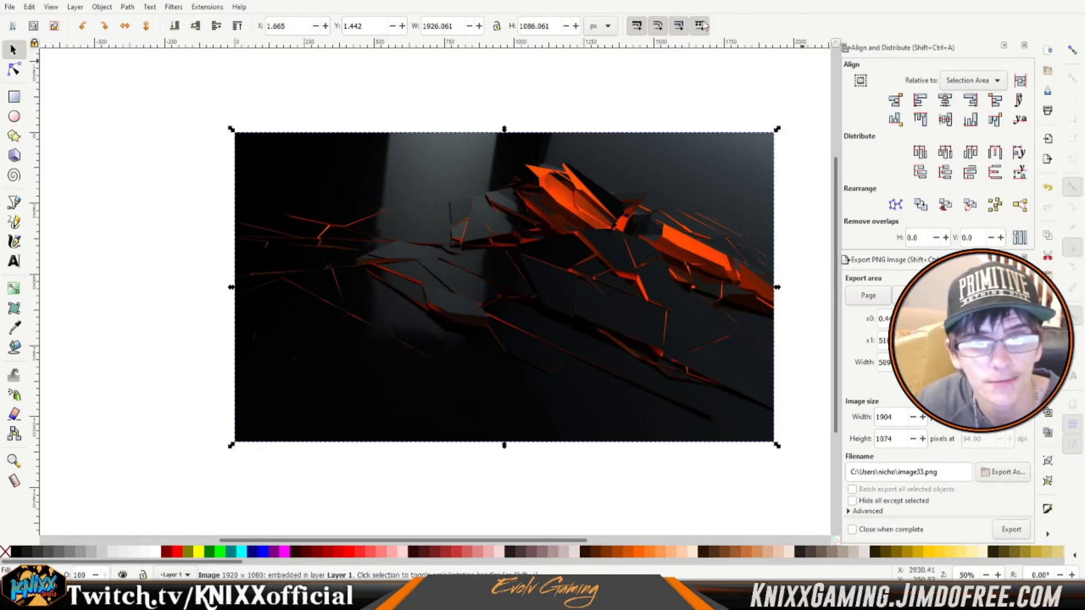
- Import the hooded mascot logo and place it over the background image
{"action": "left_click", "coordinate": [109, 155]}
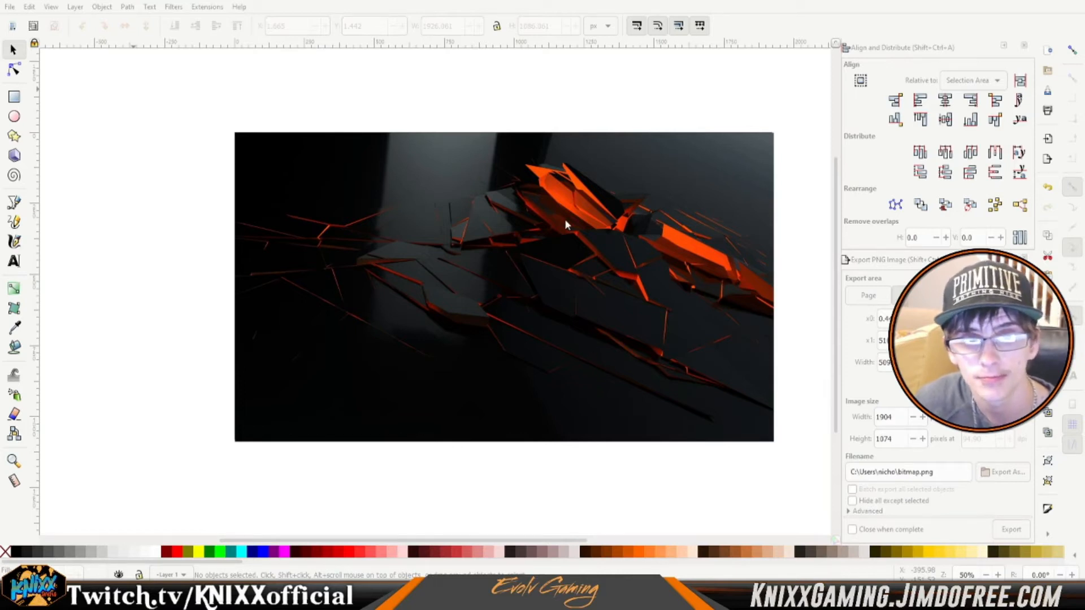
{"action": "key", "text": "ctrl+v"}
{"action": "left_click_drag", "start_coordinate": [518, 197], "coordinate": [628, 470]}
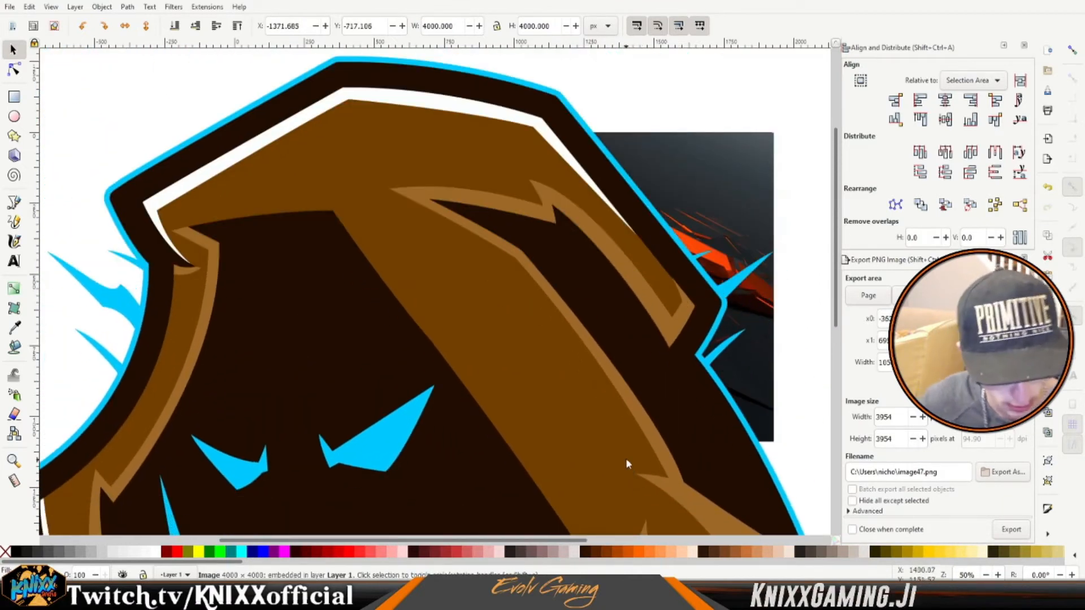
- Shrink the mascot logo to about 1074 × 1017 px and move it onto the middle of the background
{"action": "key", "text": "minus"}
{"action": "key", "text": "minus"}
{"action": "key", "text": "minus"}
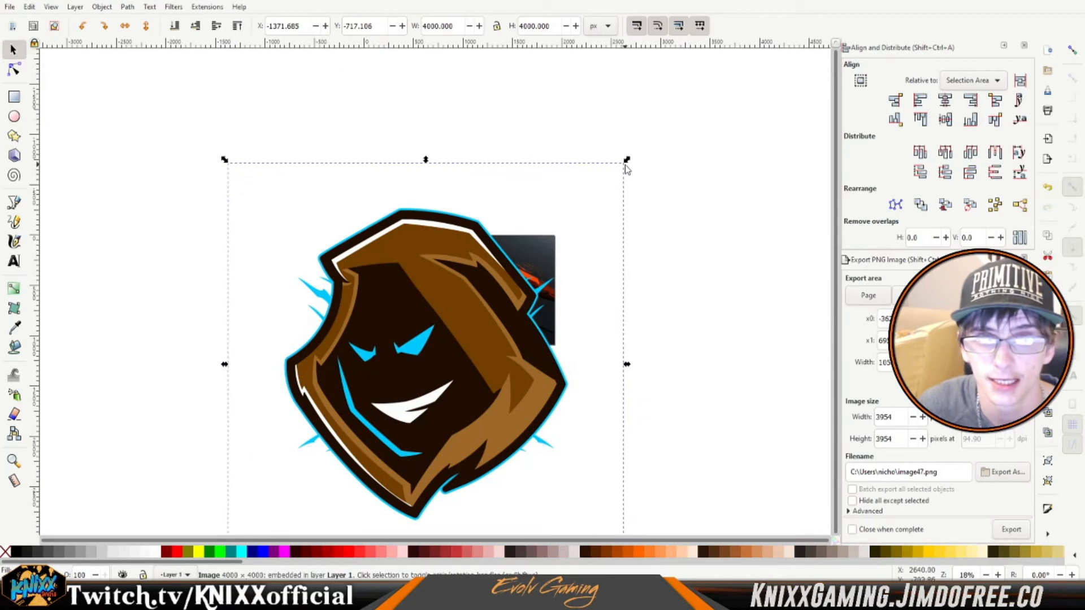
{"action": "left_click_drag", "start_coordinate": [627, 157], "coordinate": [581, 203]}
{"action": "left_click", "coordinate": [471, 283]}
{"action": "left_click_drag", "start_coordinate": [627, 160], "coordinate": [337, 466]}
{"action": "left_click_drag", "start_coordinate": [287, 502], "coordinate": [456, 290]}
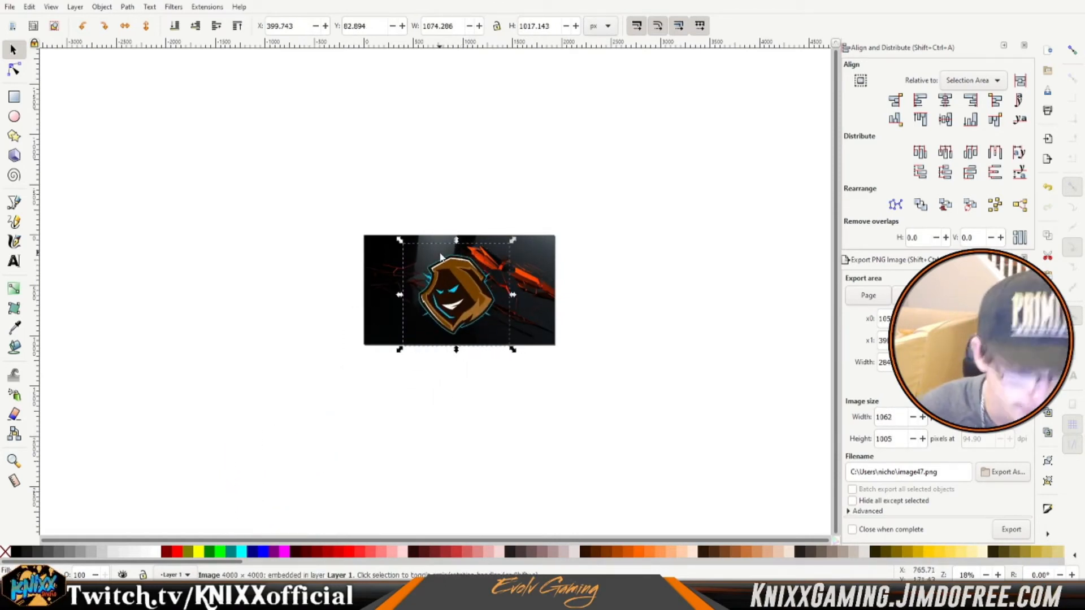
- Centre the mascot and background on each other horizontally and vertically, and nudge both up to the page's upper edge
{"action": "key", "text": "plus"}
{"action": "key", "text": "plus"}
{"action": "key", "text": "plus"}
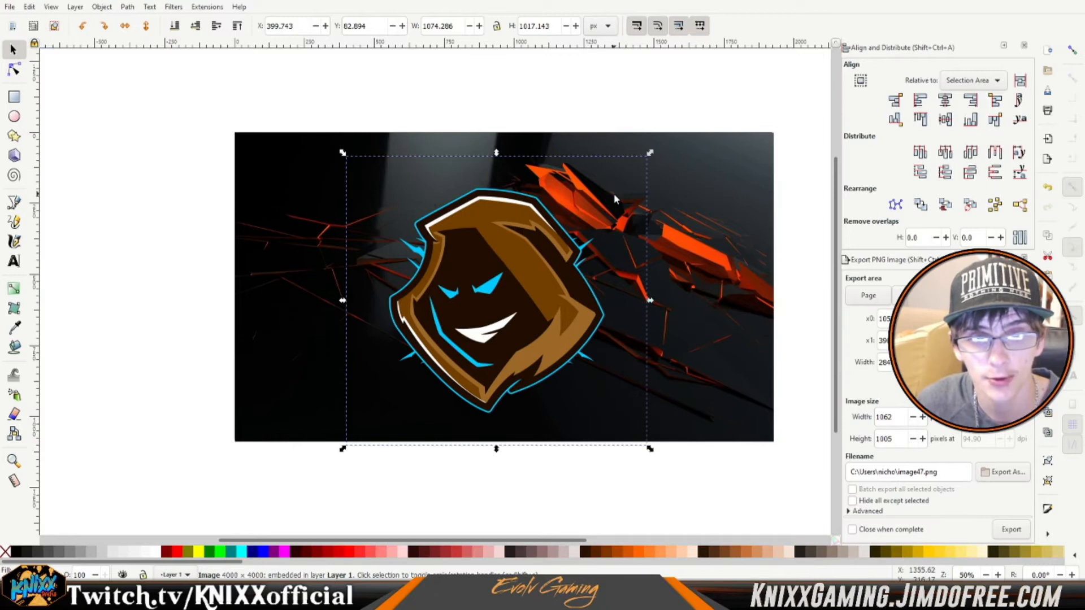
{"action": "left_click", "coordinate": [702, 195], "text": "shift"}
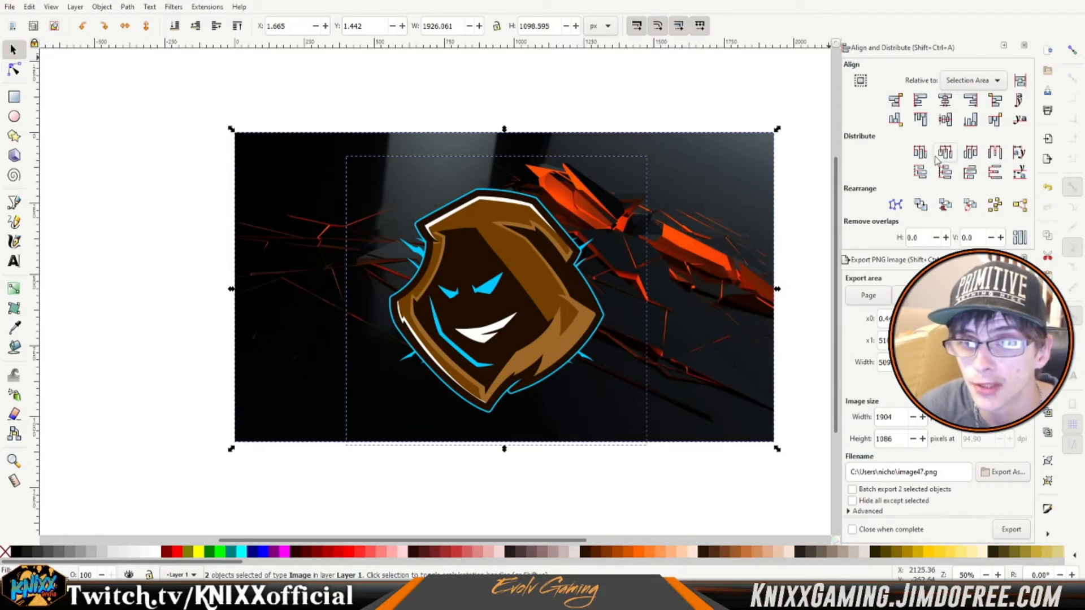
{"action": "left_click", "coordinate": [945, 102]}
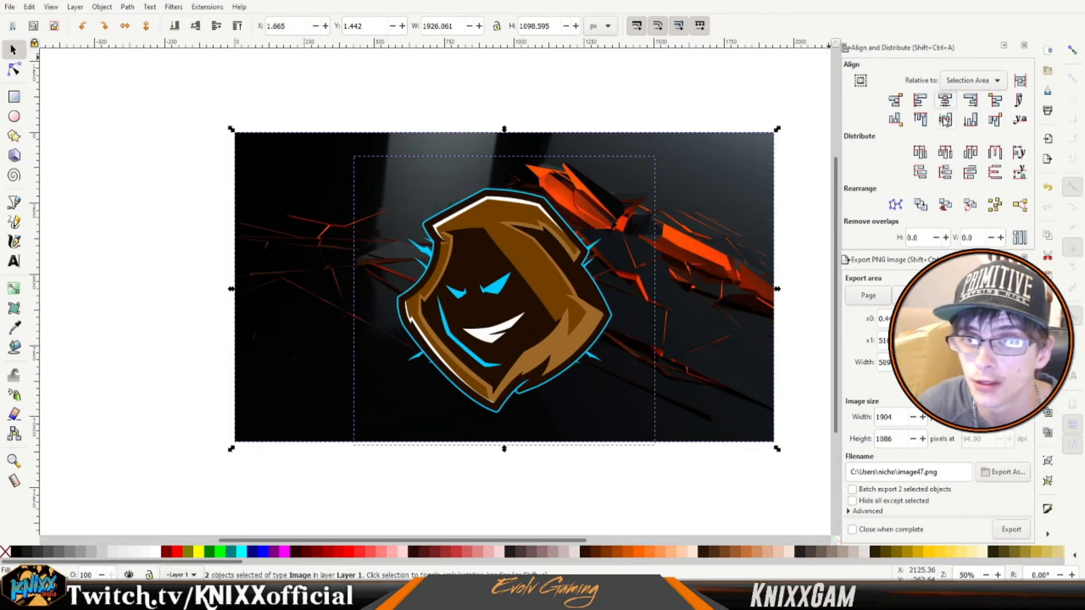
{"action": "left_click", "coordinate": [945, 120]}
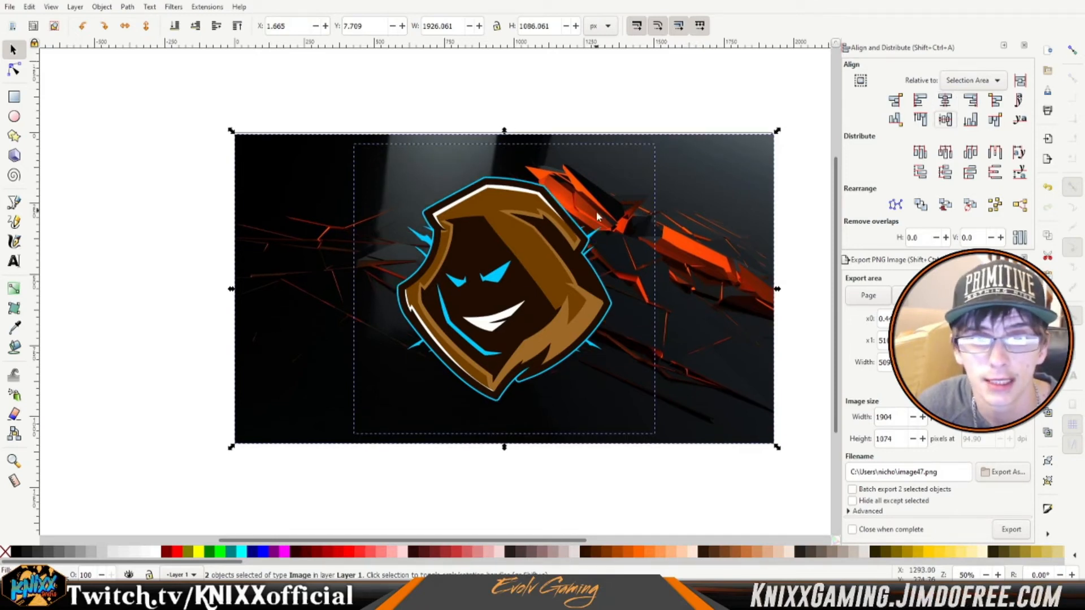
{"action": "left_click_drag", "start_coordinate": [703, 209], "coordinate": [704, 205]}
{"action": "left_click", "coordinate": [649, 105]}
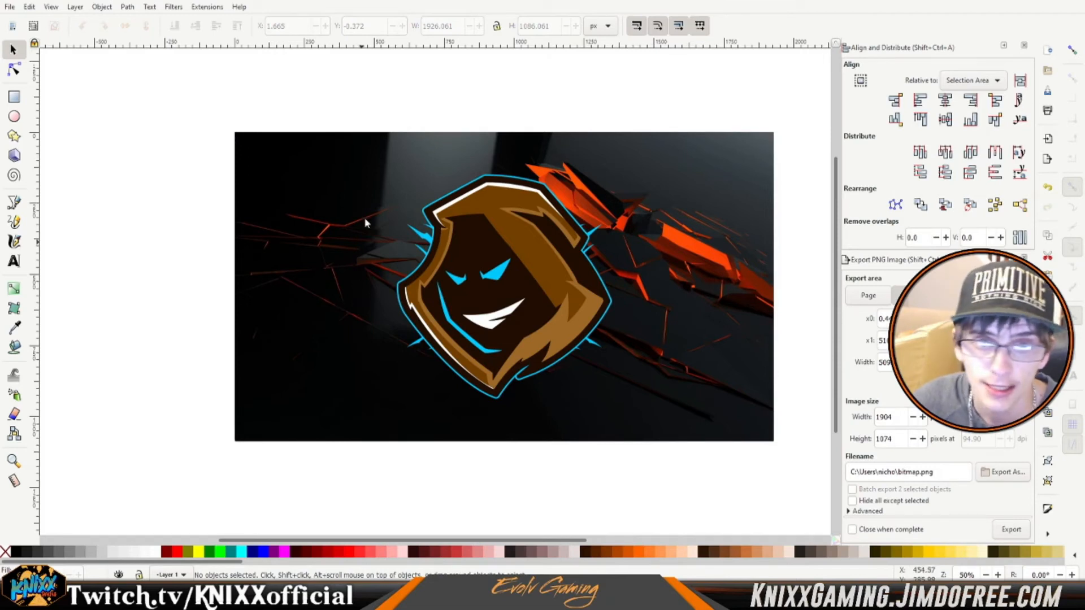
- Apply the Cross Blur filter to the background image
{"action": "left_click", "coordinate": [705, 232]}
{"action": "key", "text": "ctrl+d"}
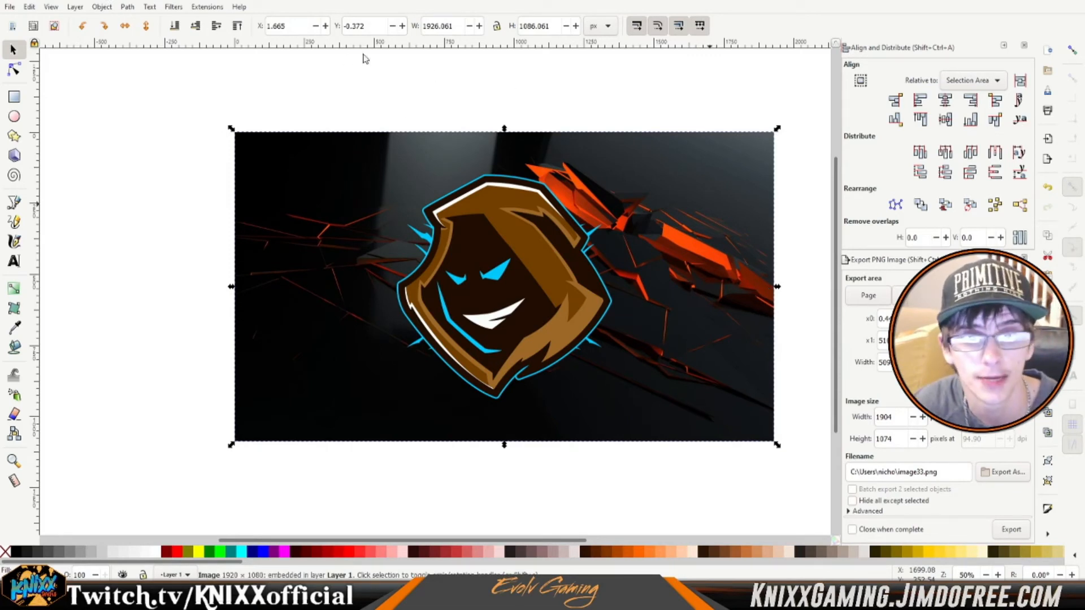
{"action": "left_click", "coordinate": [171, 7]}
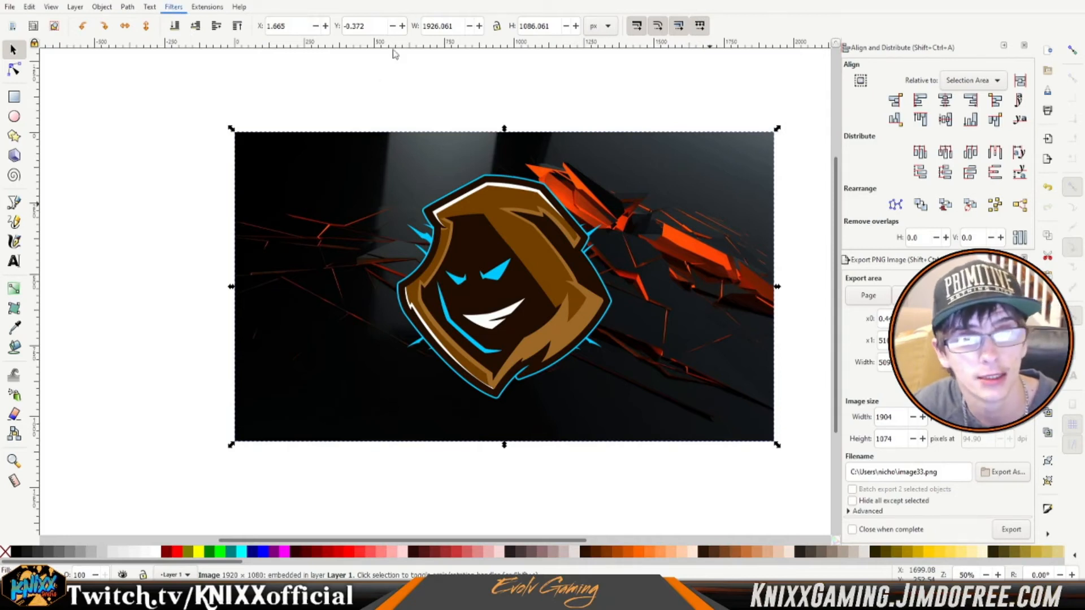
{"action": "left_click", "coordinate": [470, 134]}
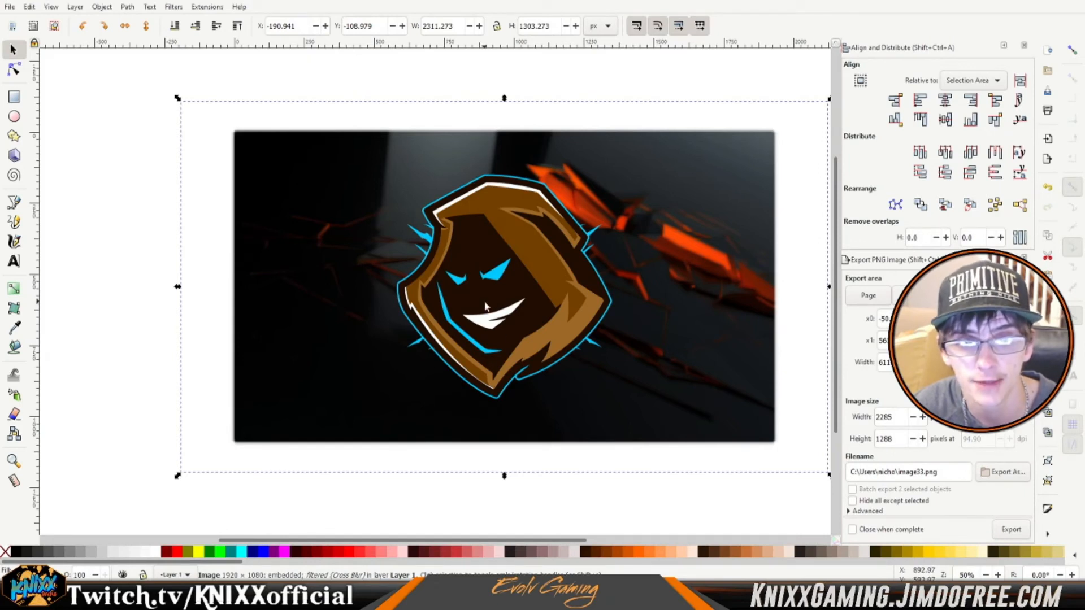
- Import the orange KNIXX text logo and place it in the lower-right corner of the page
{"action": "left_click", "coordinate": [8, 9]}
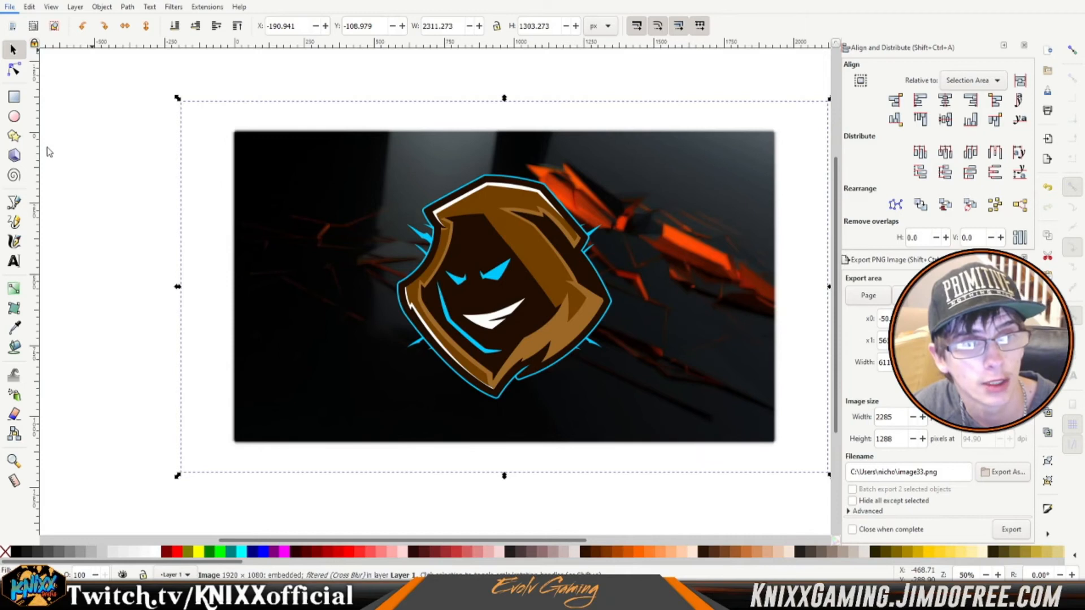
{"action": "left_click", "coordinate": [27, 144]}
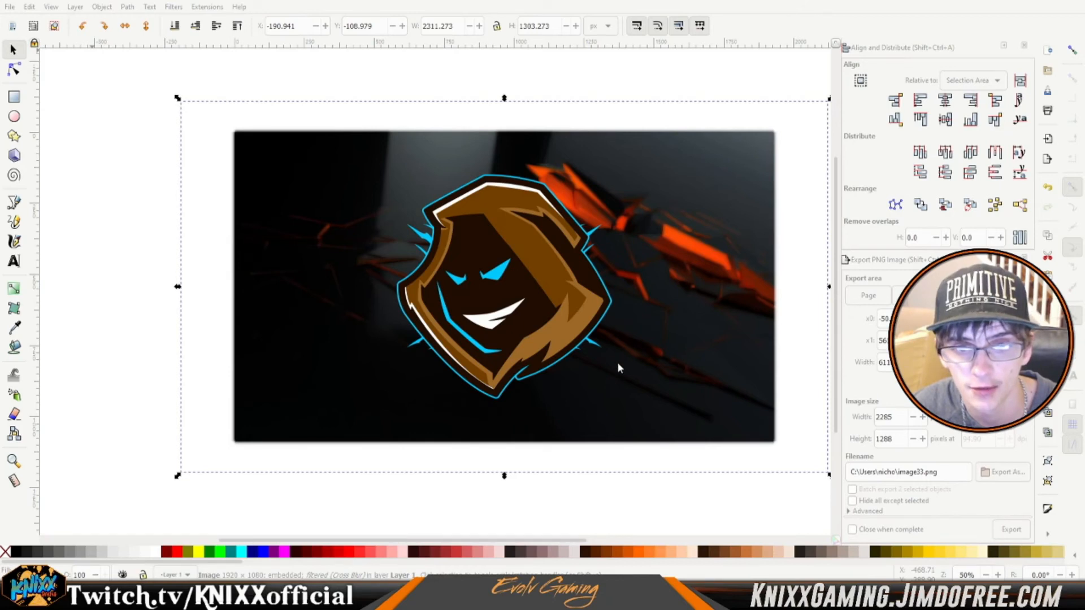
{"action": "key", "text": "ctrl+v"}
{"action": "left_click_drag", "start_coordinate": [309, 215], "coordinate": [757, 436]}
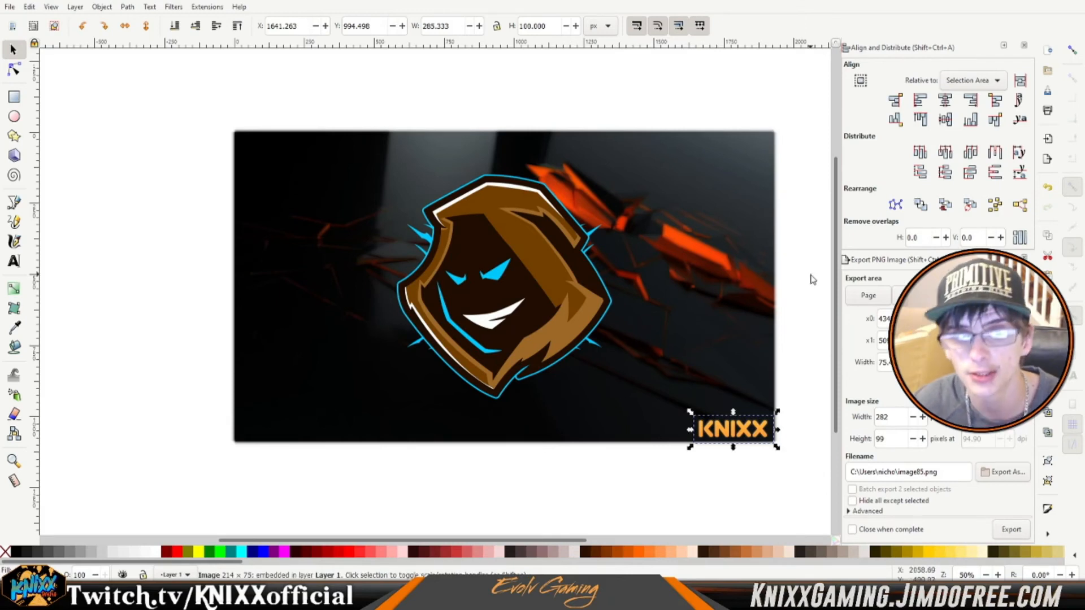
{"action": "key", "text": "Escape"}
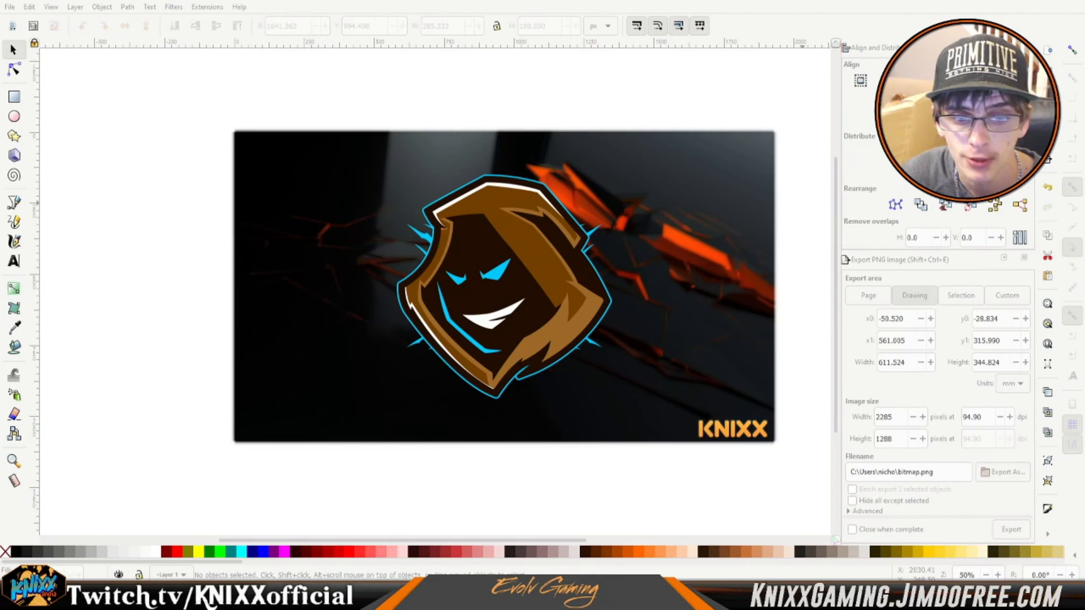
- Export the page area as bitmap.png at 1898 × 1068 pixels
{"action": "left_click", "coordinate": [683, 346]}
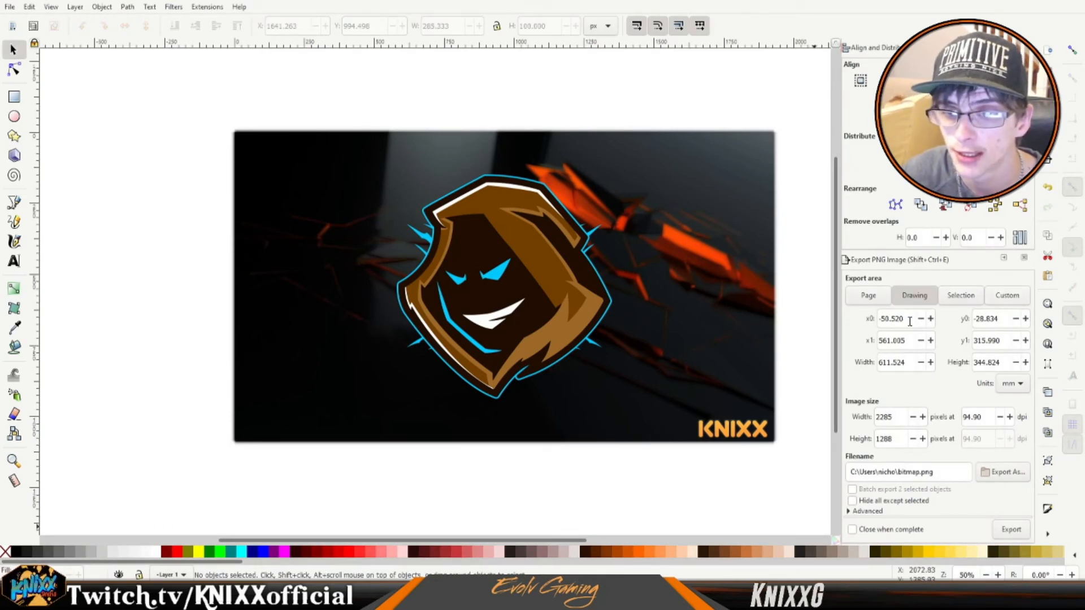
{"action": "left_click", "coordinate": [870, 295]}
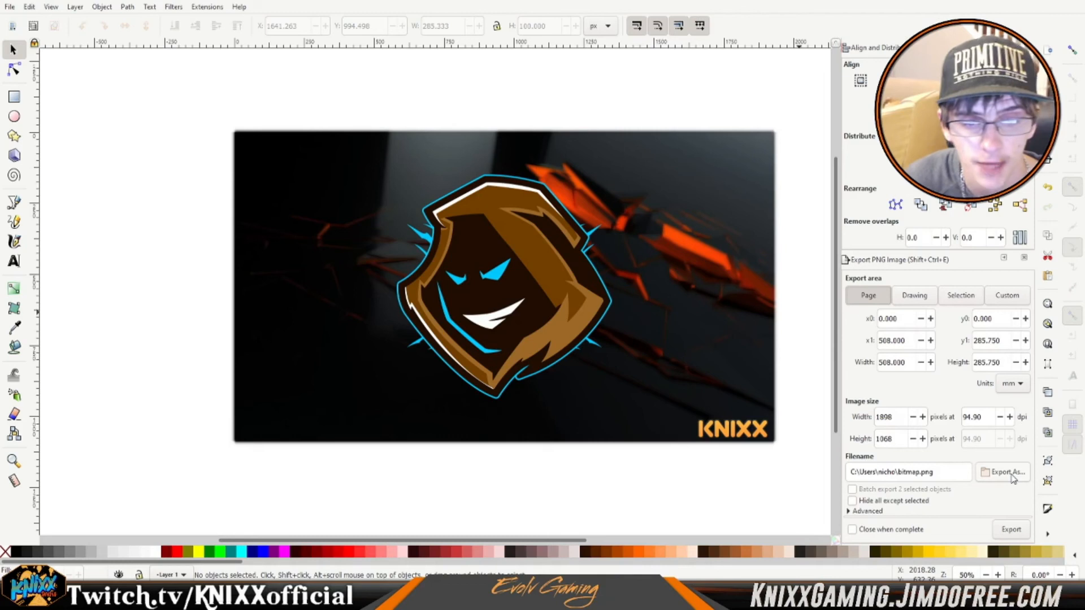
{"action": "left_click", "coordinate": [1019, 528]}
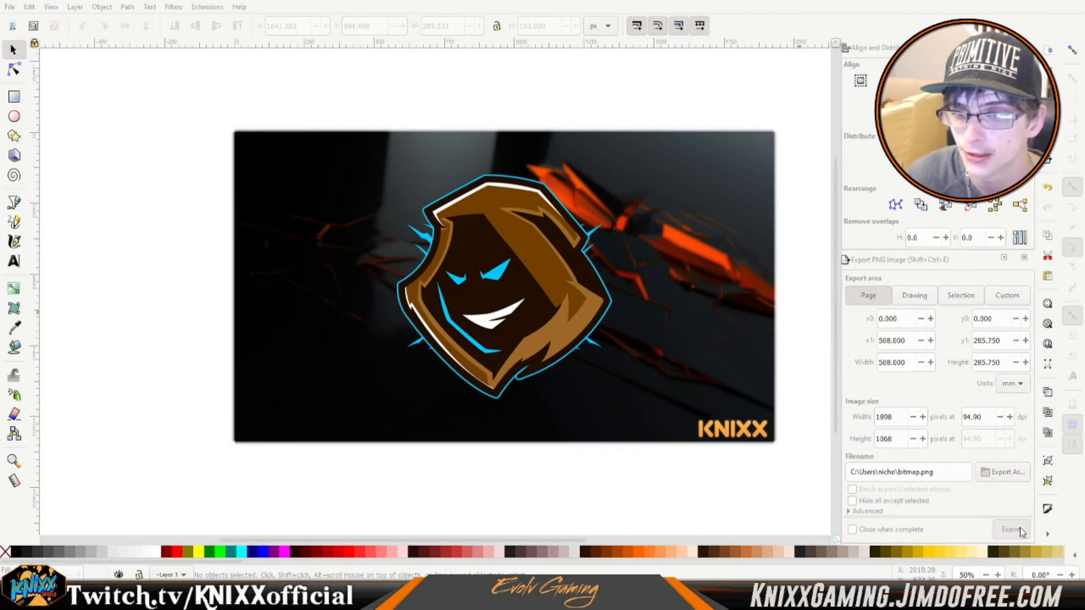